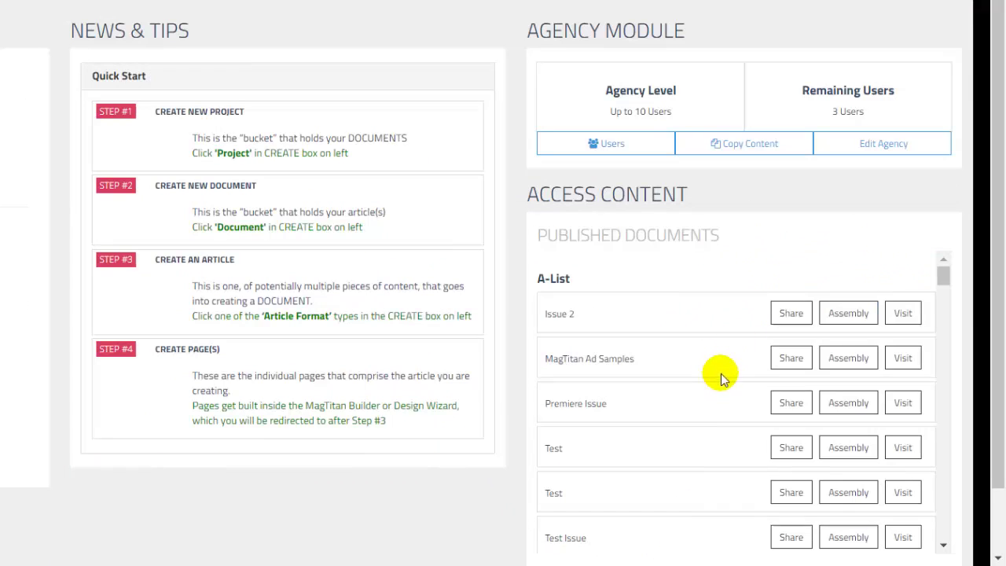
# Look through the published documents listed under Access Content on the dashboard.
pyautogui.scroll(-3, 849, 431)
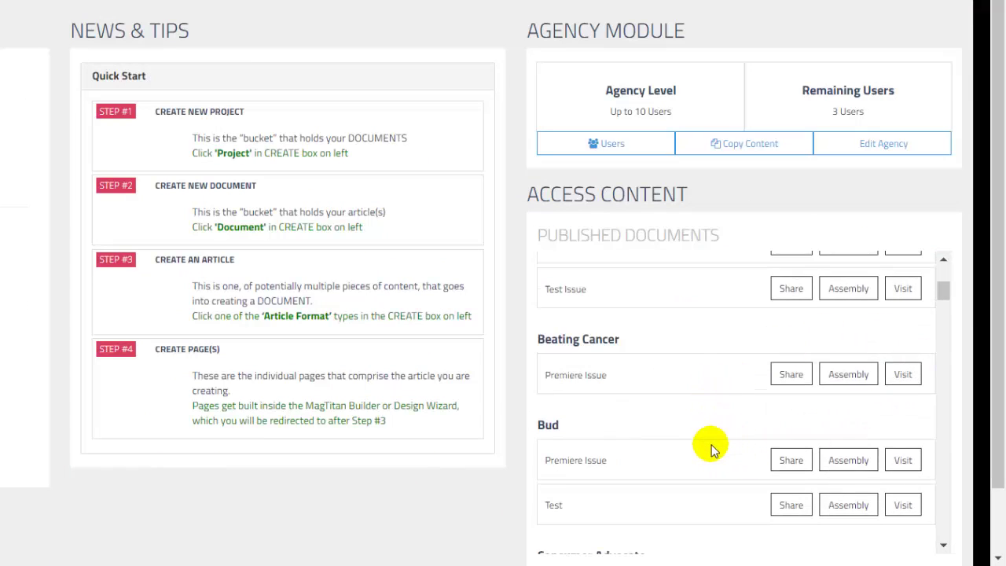
pyautogui.scroll(1, 710, 447)
pyautogui.scroll(3, 710, 447)
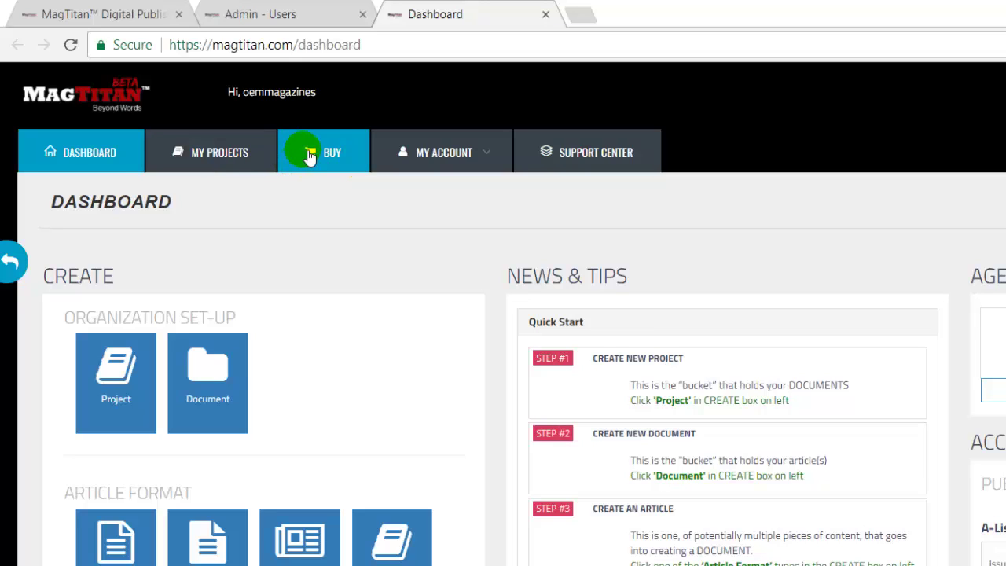
pyautogui.click(481, 167)
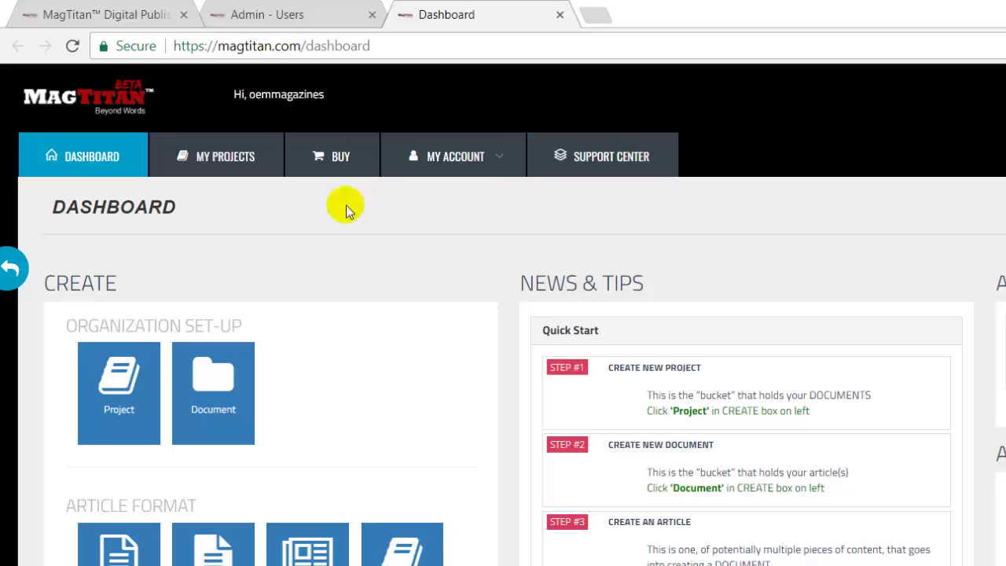
# Go to My Projects and open the document library of the Home ServiceMAX project.
pyautogui.click(224, 156)
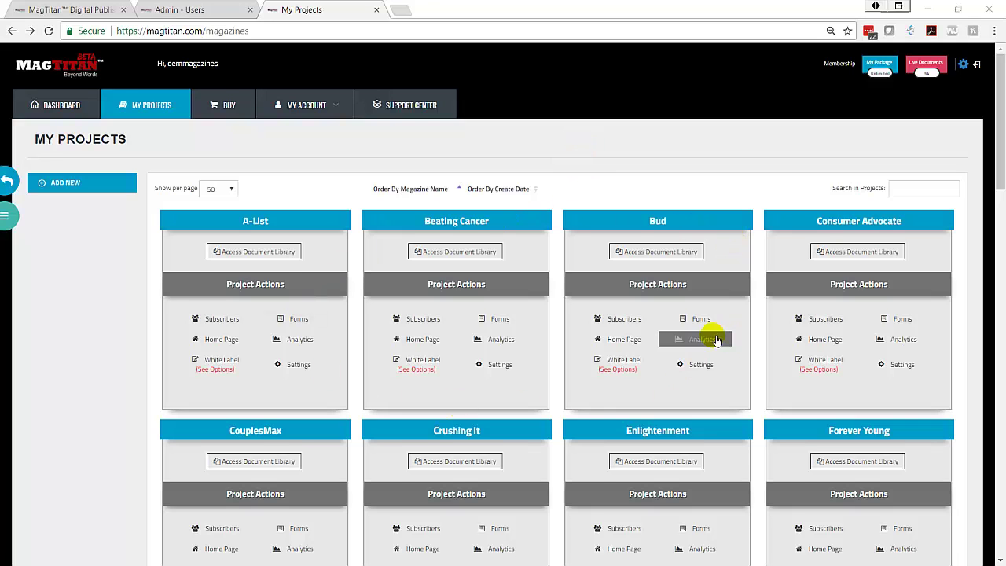
pyautogui.scroll(-3, 711, 337)
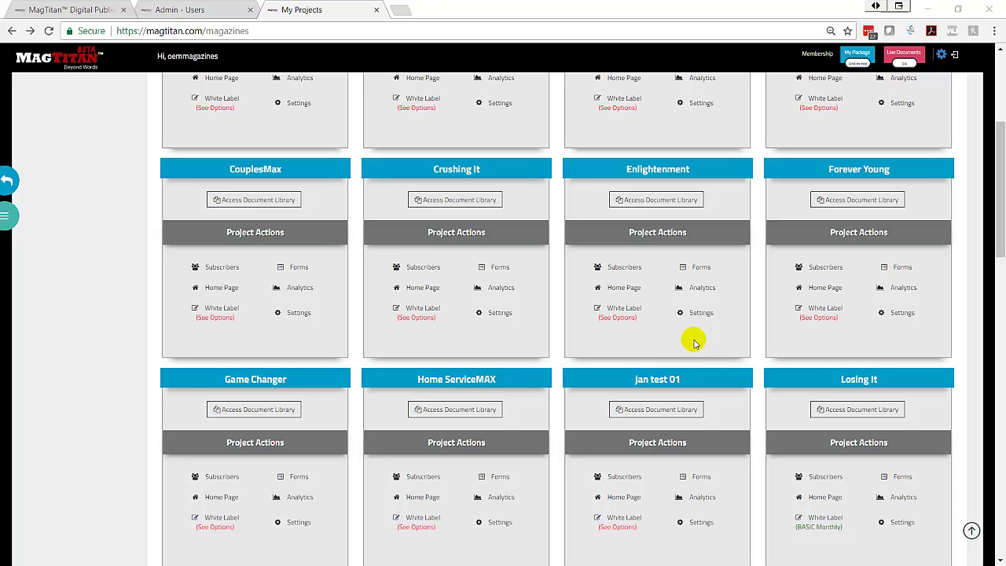
pyautogui.scroll(4, 397, 291)
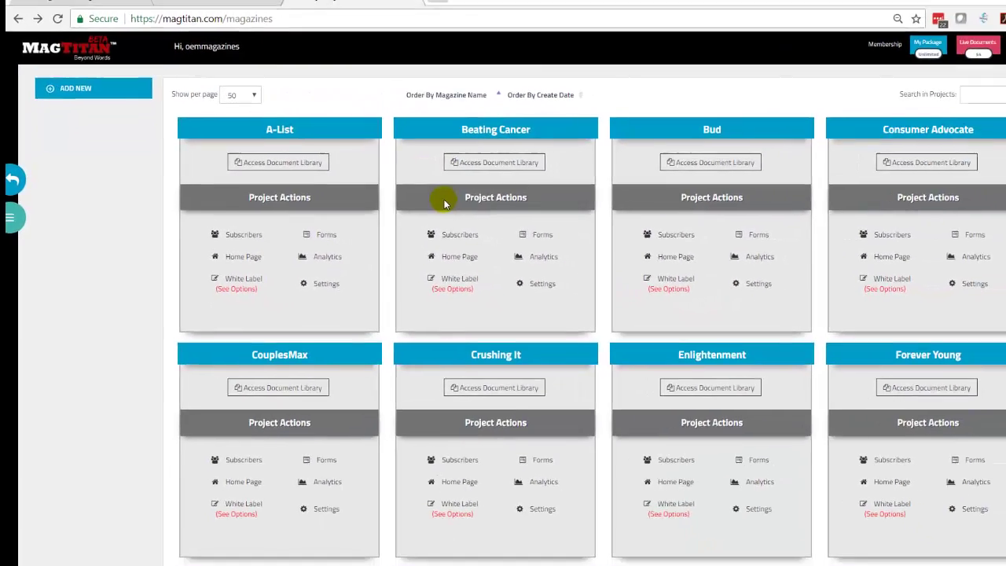
pyautogui.scroll(-3, 409, 203)
pyautogui.scroll(-2, 409, 204)
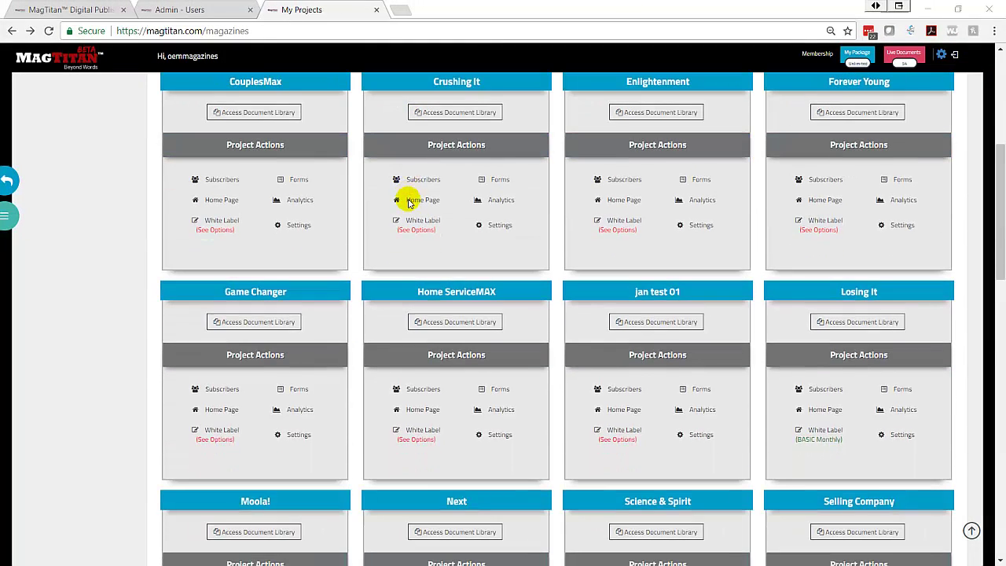
pyautogui.click(454, 325)
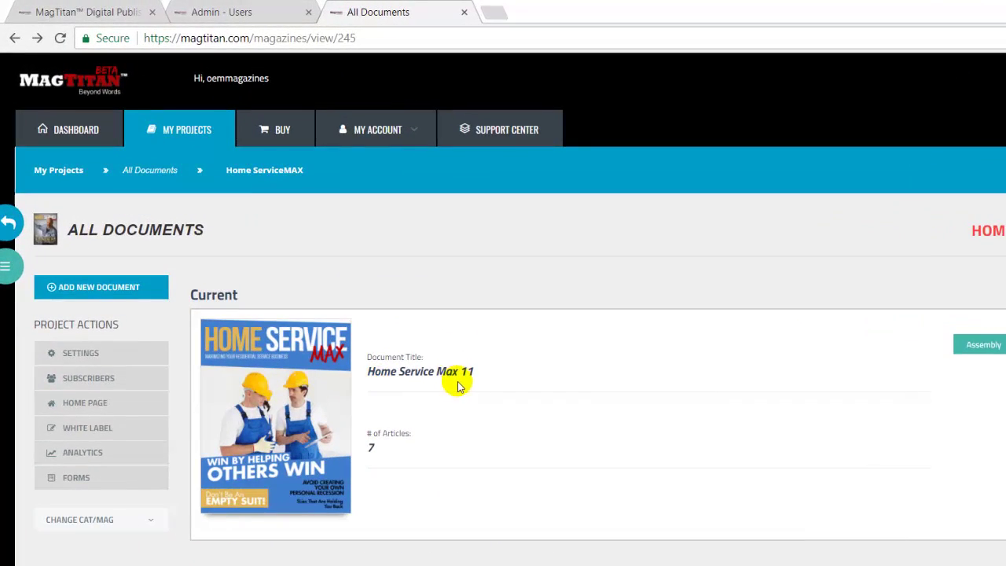
# Look over the project's archived documents and open the current document, Home Service Max 11, for assembly.
pyautogui.scroll(-2, 558, 468)
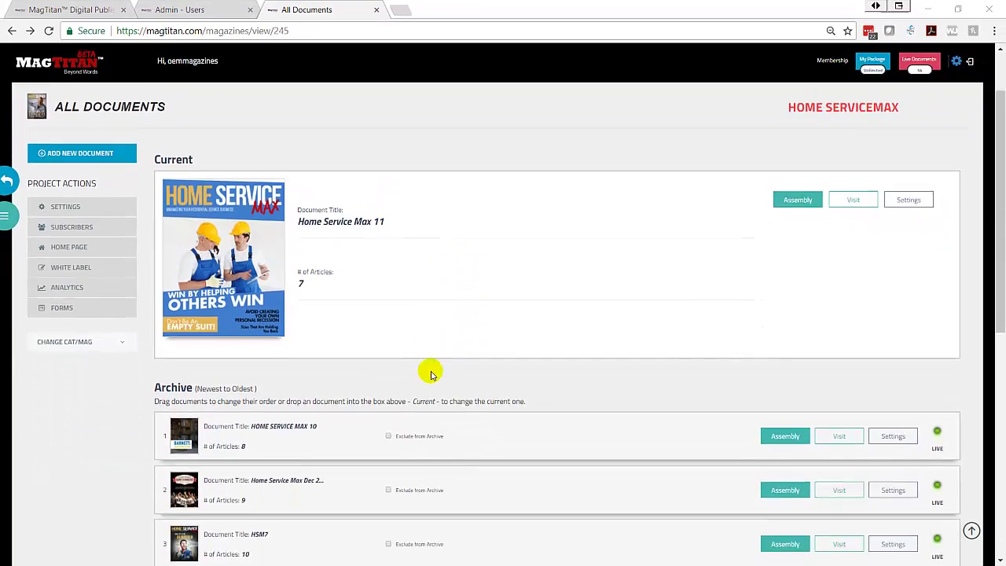
pyautogui.scroll(-4, 431, 375)
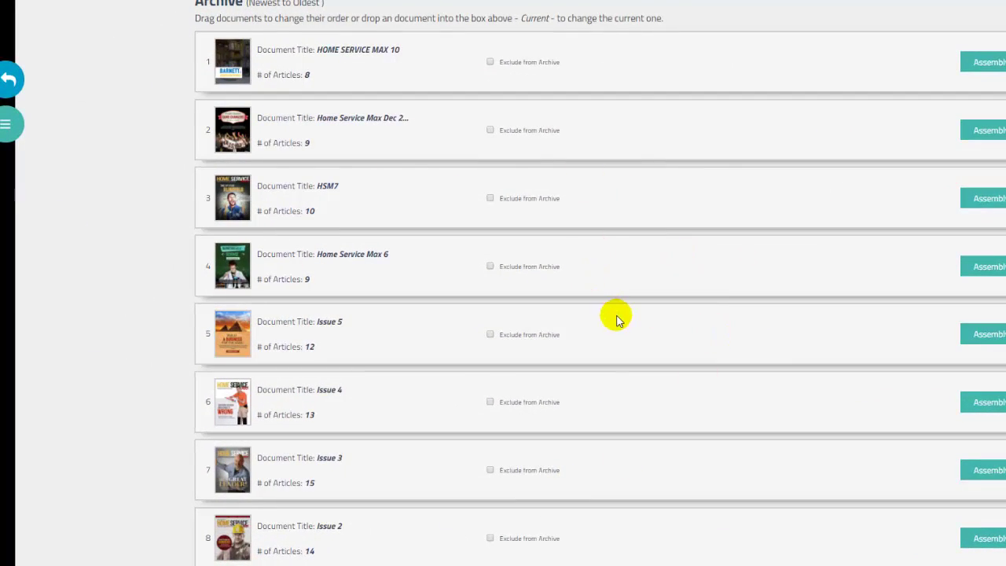
pyautogui.scroll(5, 605, 378)
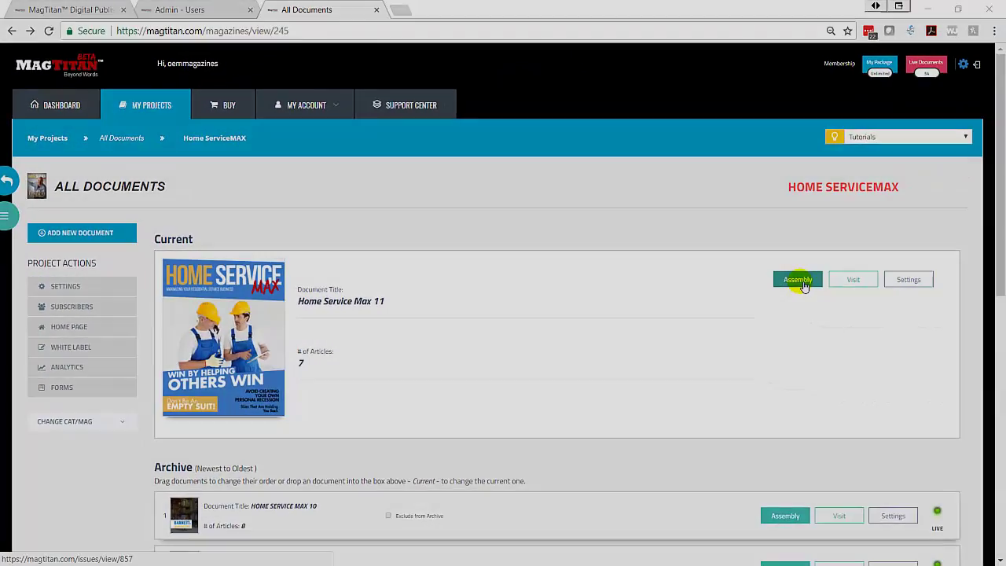
pyautogui.click(832, 284)
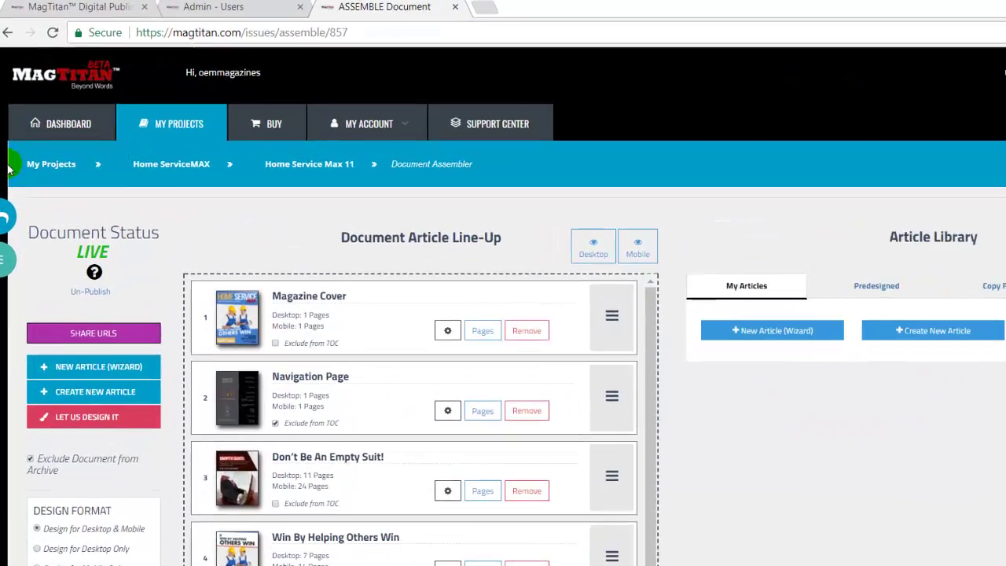
pyautogui.click(87, 147)
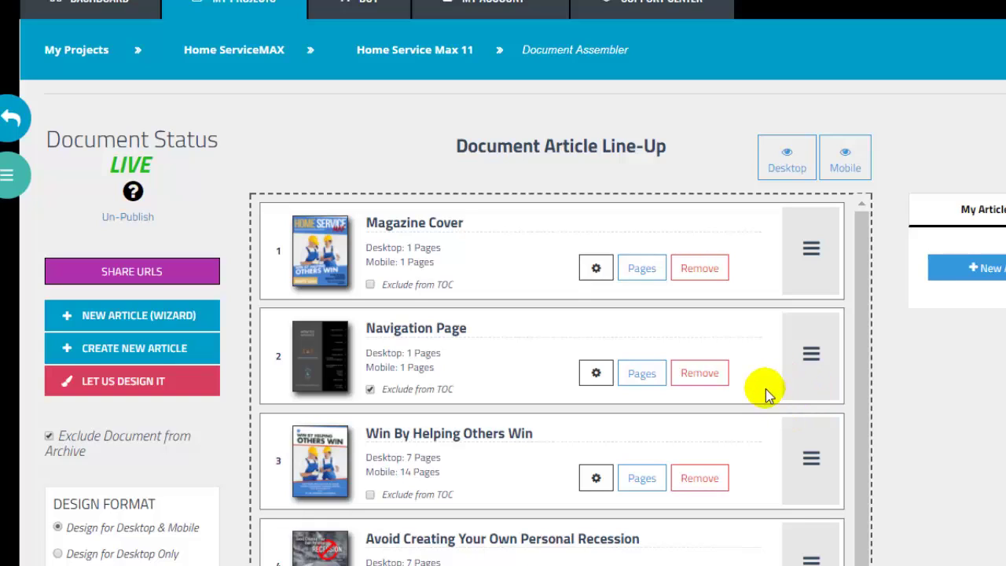
# Remove the Magazine Cover article from the document line-up and add it back from the Article Library.
pyautogui.click(700, 269)
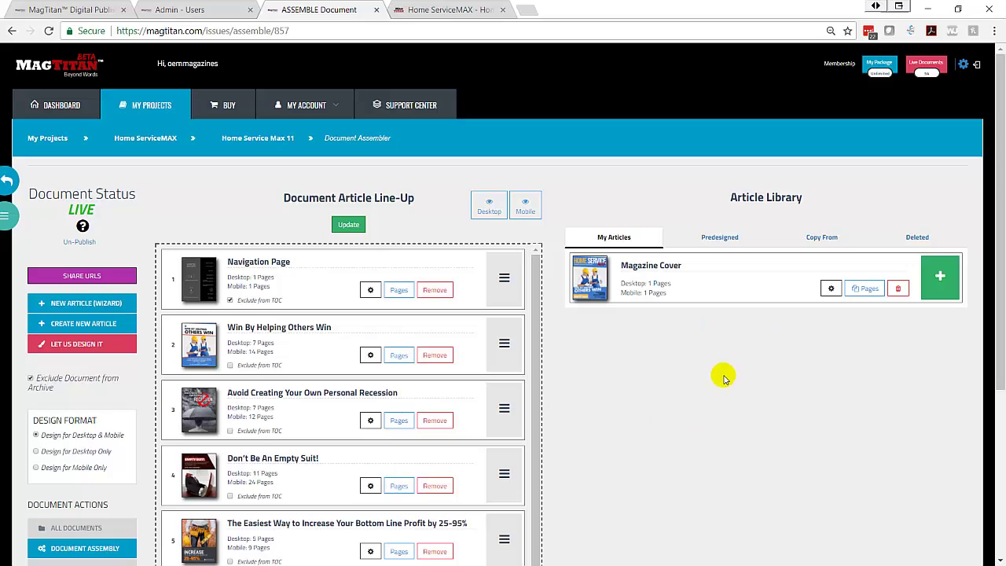
pyautogui.click(940, 279)
# Move the Magazine Cover article to first place in the line-up, ahead of the Navigation Page, and save the update.
pyautogui.scroll(-10, 384, 370)
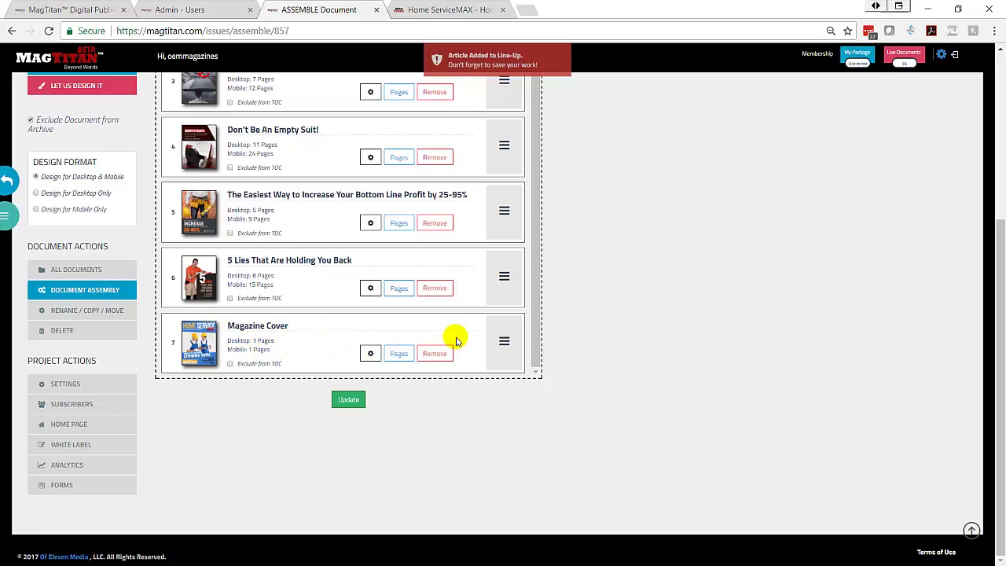
pyautogui.moveTo(504, 342); pyautogui.dragTo(505, 105)
pyautogui.scroll(4, 797, 333)
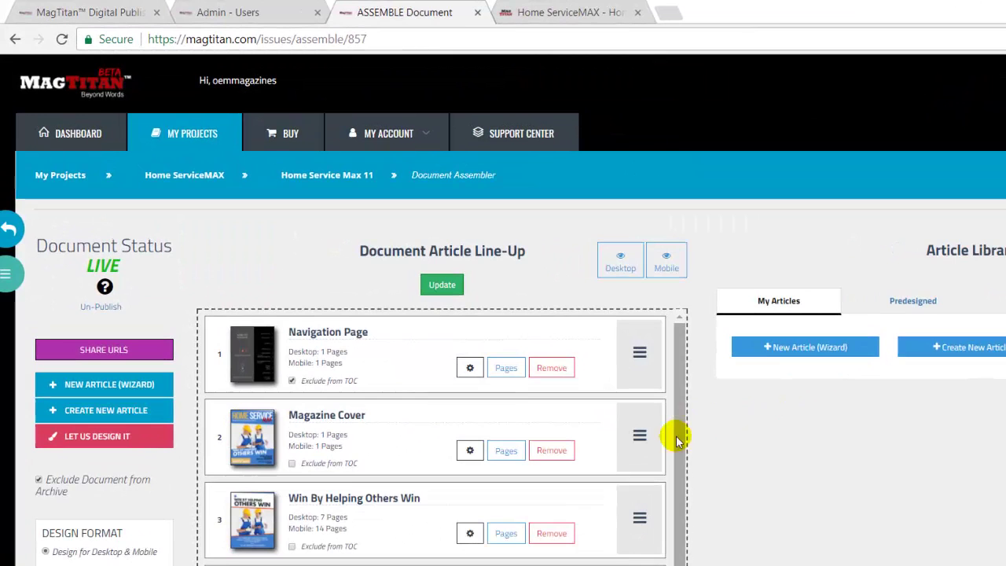
pyautogui.moveTo(640, 435); pyautogui.dragTo(639, 350)
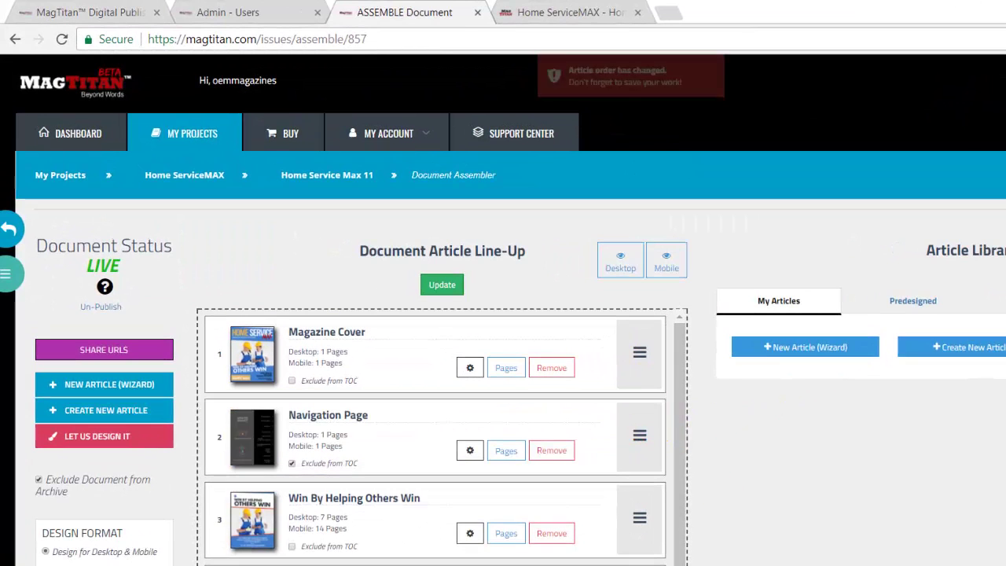
pyautogui.click(441, 284)
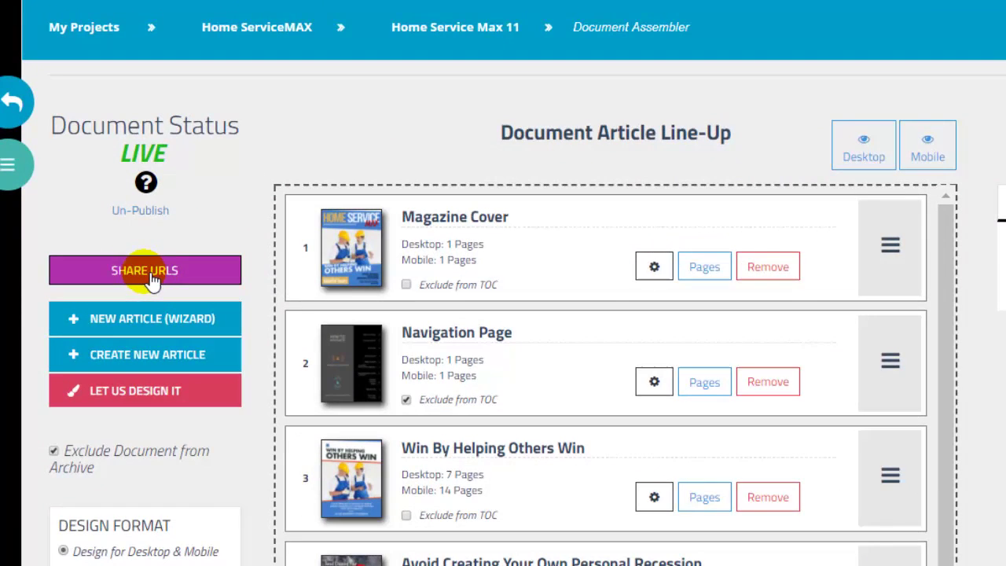
# View the document's share URL, embed code and social media sharing options, and close them.
pyautogui.click(152, 276)
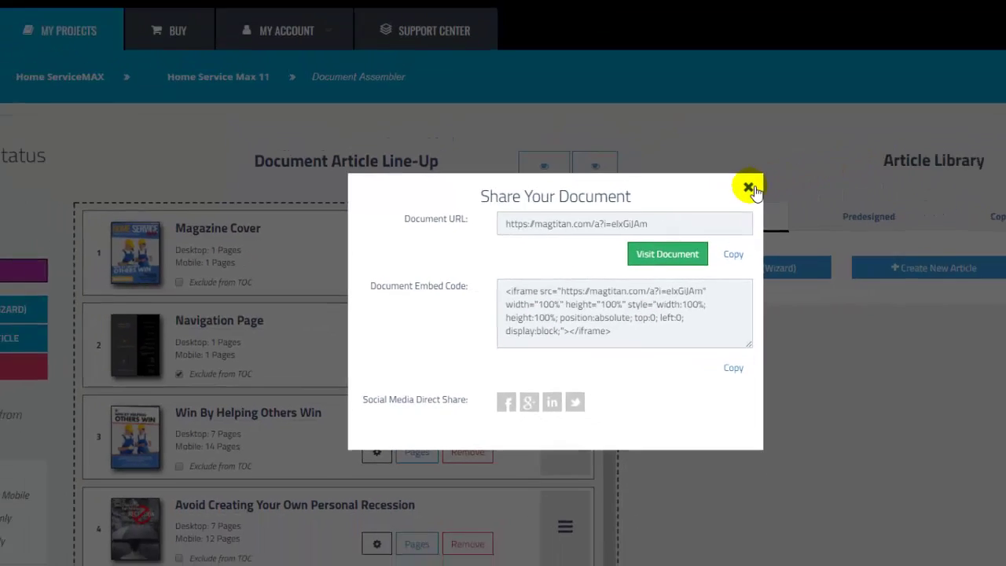
pyautogui.click(750, 188)
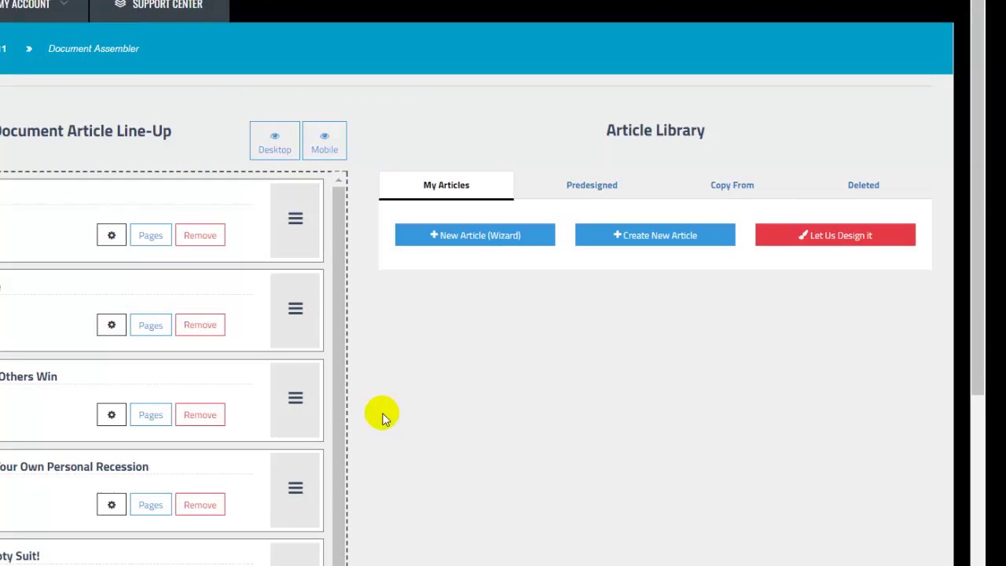
# Look at the Predesigned and Copy From sections of the Article Library and return to My Articles.
pyautogui.click(574, 189)
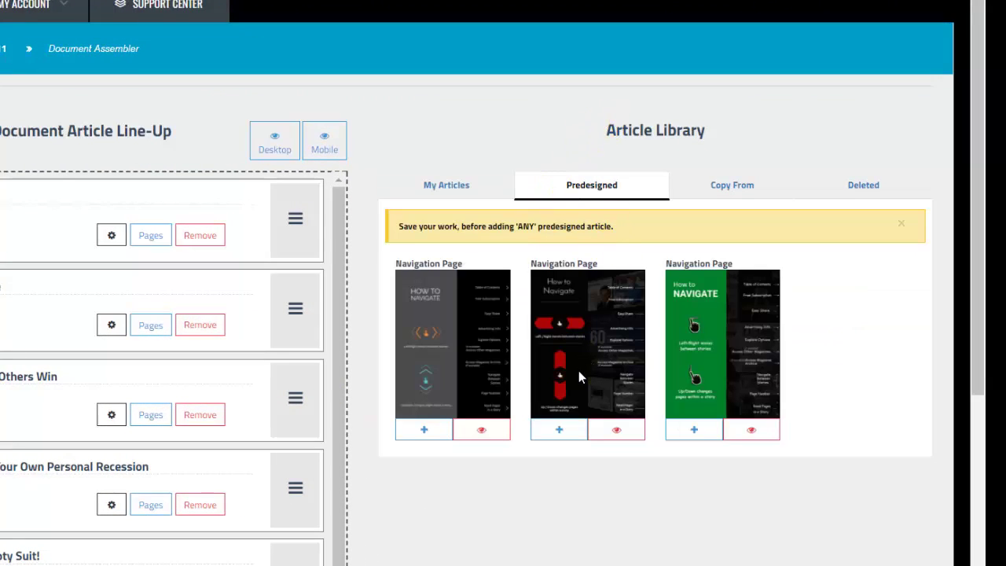
pyautogui.click(747, 185)
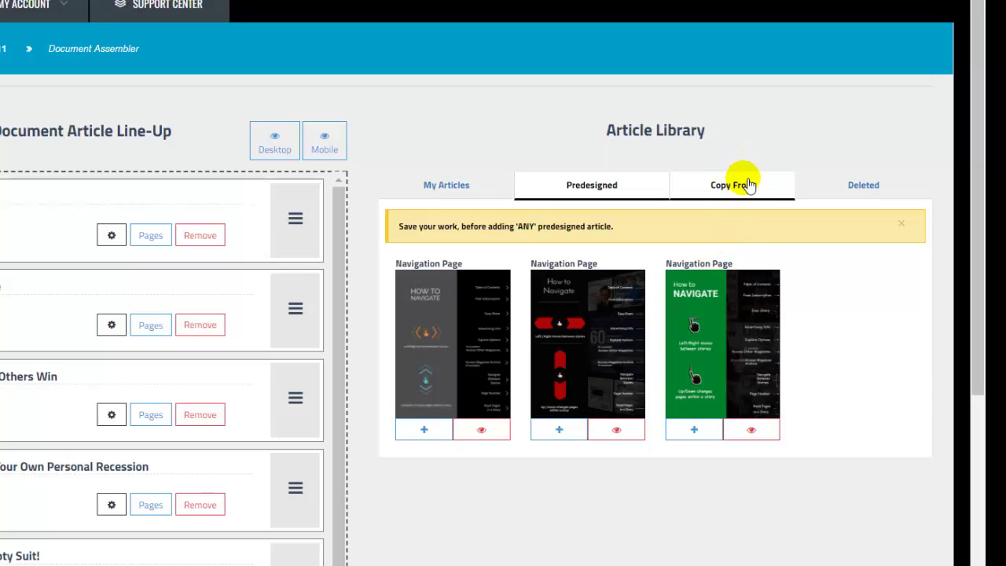
pyautogui.click(401, 187)
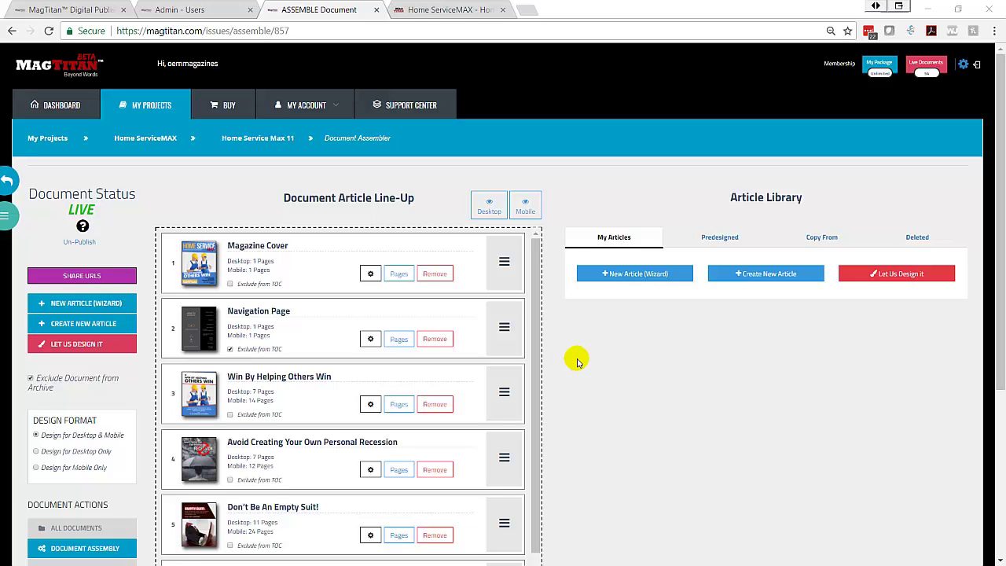
# Review the software, design and other services offered for purchase on the Services / Products page.
pyautogui.click(227, 107)
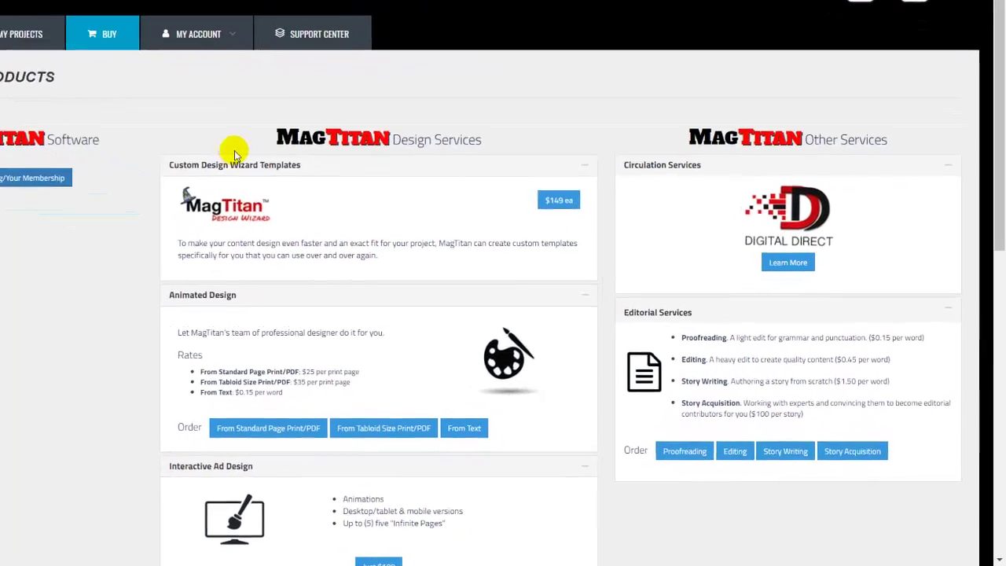
pyautogui.scroll(-2, 363, 297)
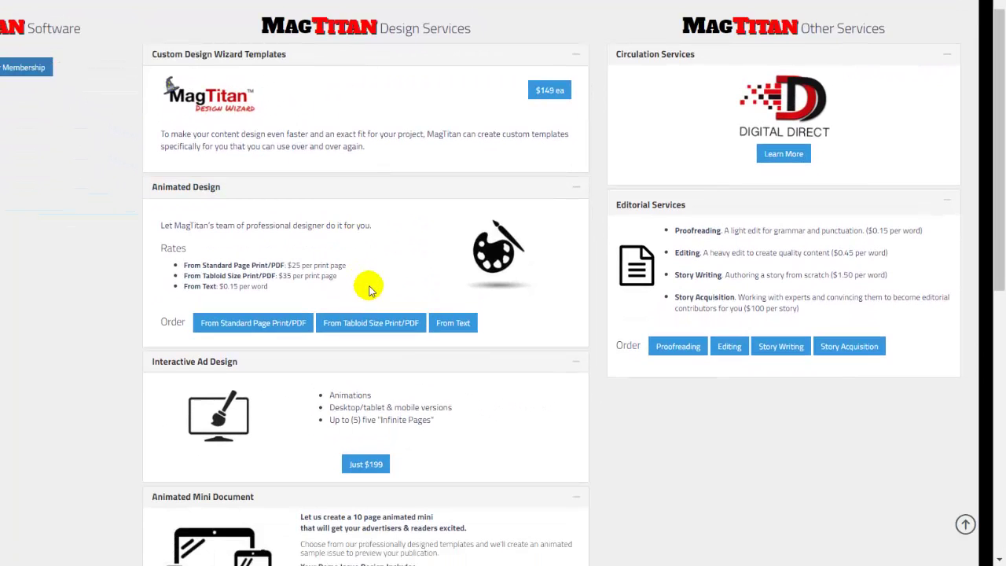
pyautogui.scroll(-2, 369, 291)
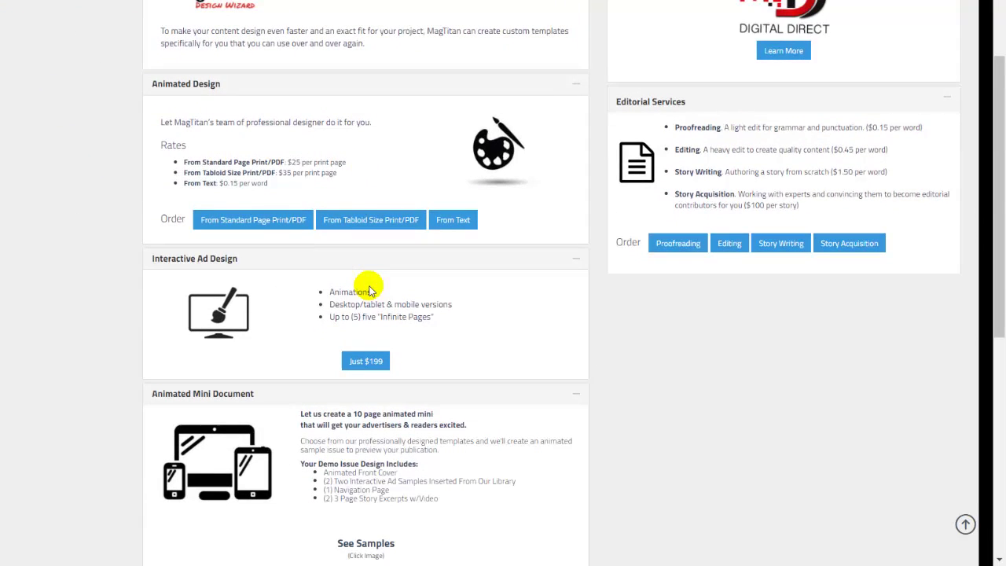
pyautogui.scroll(-2, 368, 288)
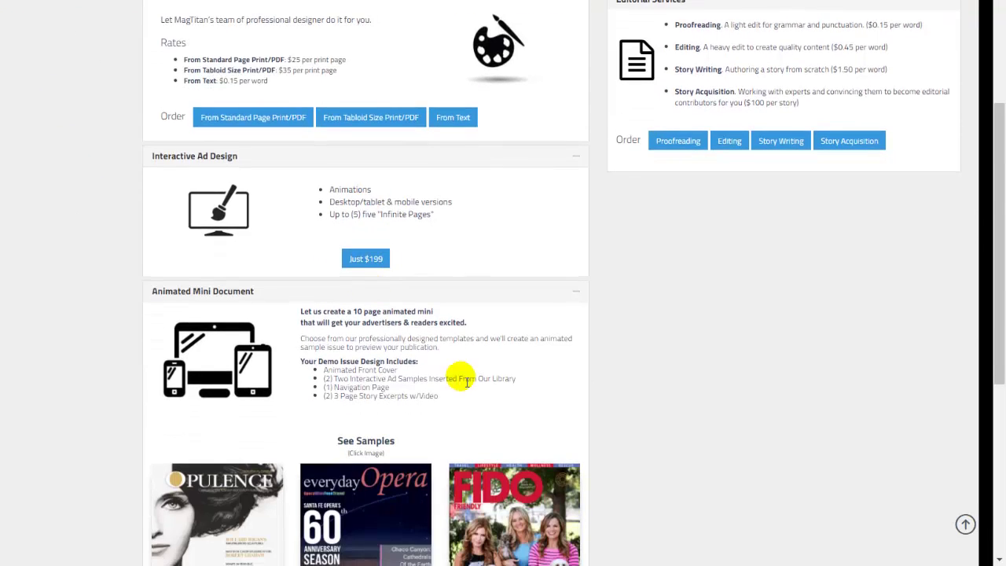
pyautogui.scroll(-6, 463, 376)
pyautogui.scroll(12, 462, 376)
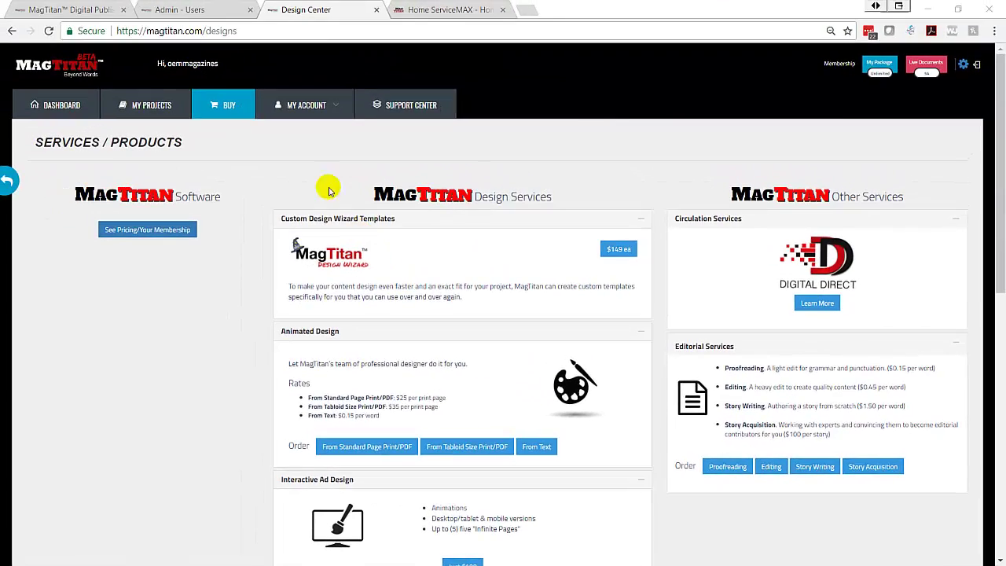
pyautogui.click(204, 22)
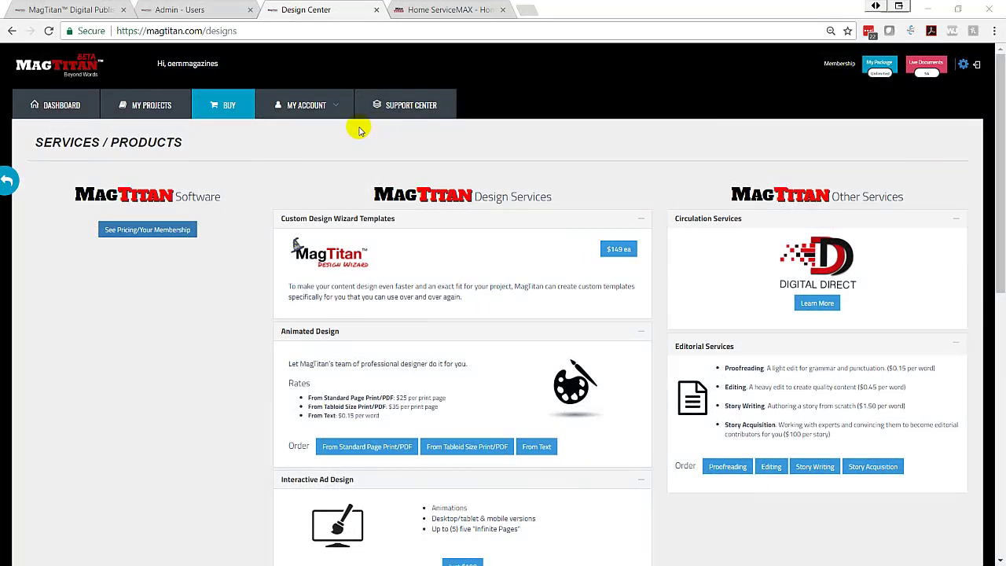
# Open the Support Center, look through the MagTitan Help Center articles and return to the Support Center page.
pyautogui.click(407, 105)
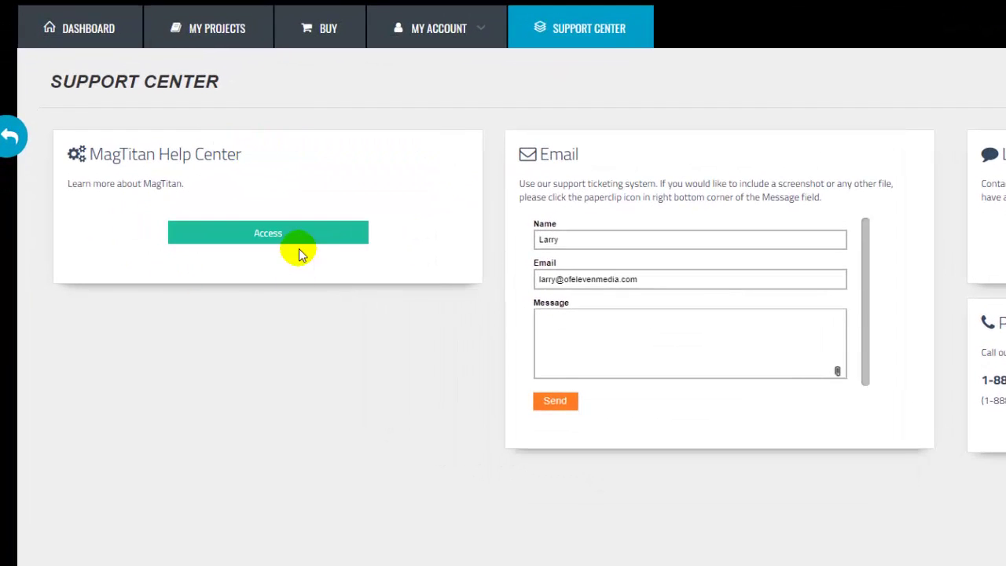
pyautogui.click(287, 238)
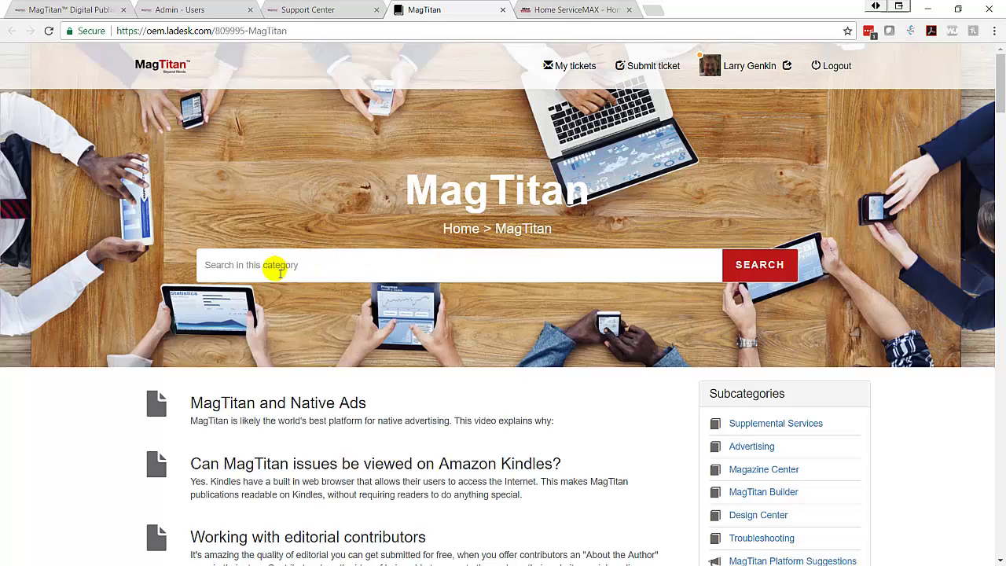
pyautogui.scroll(-2, 512, 360)
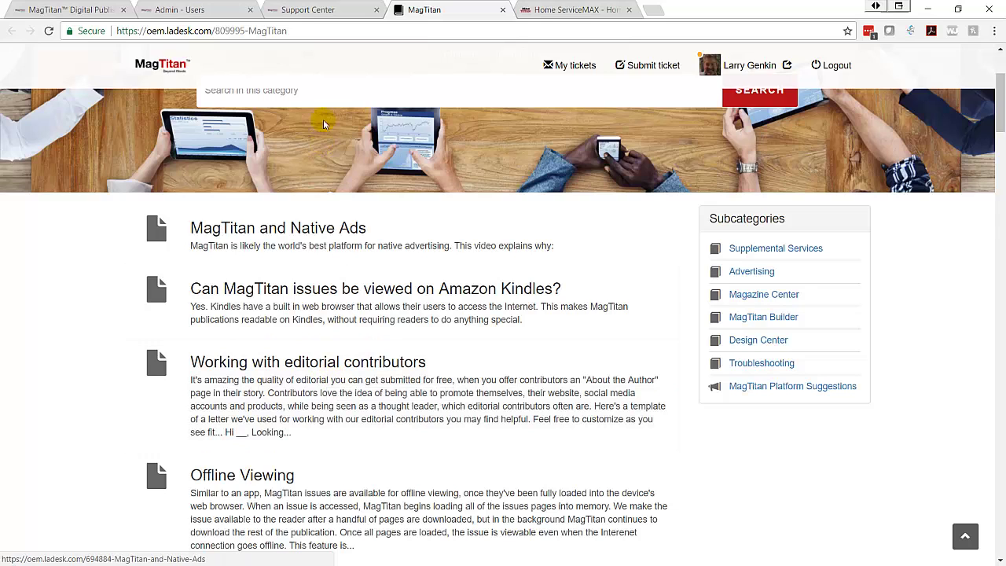
pyautogui.click(334, 9)
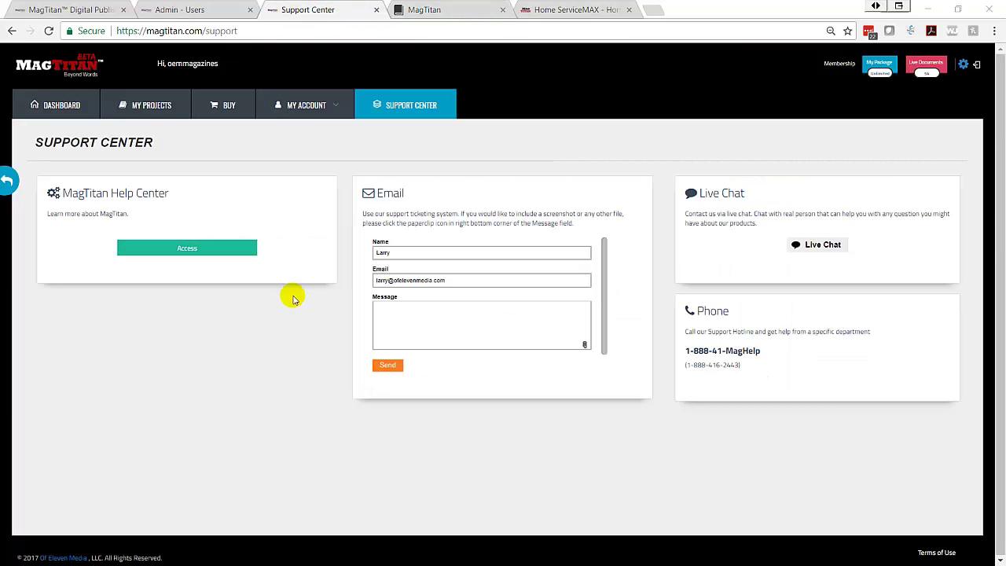